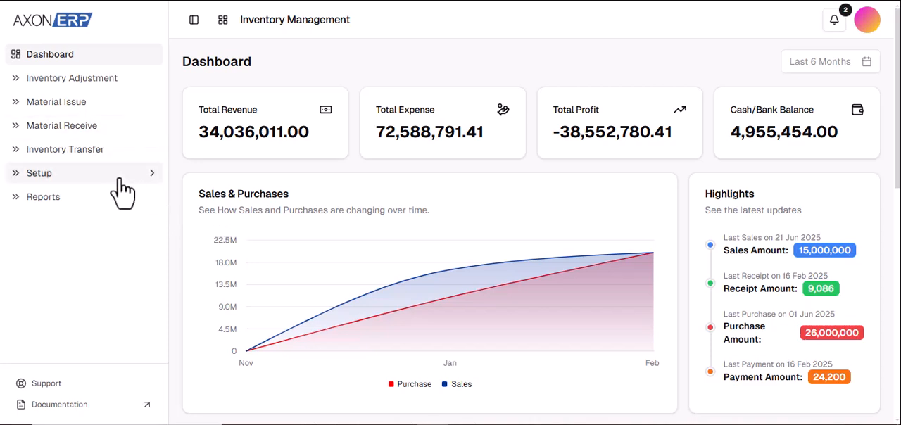
Expand the Setup section and open the overview of available inventory reports.
click(151, 179)
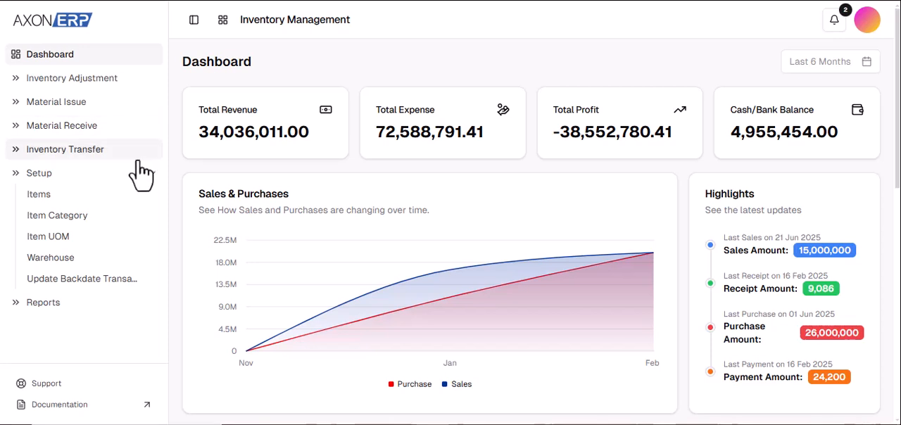
click(131, 309)
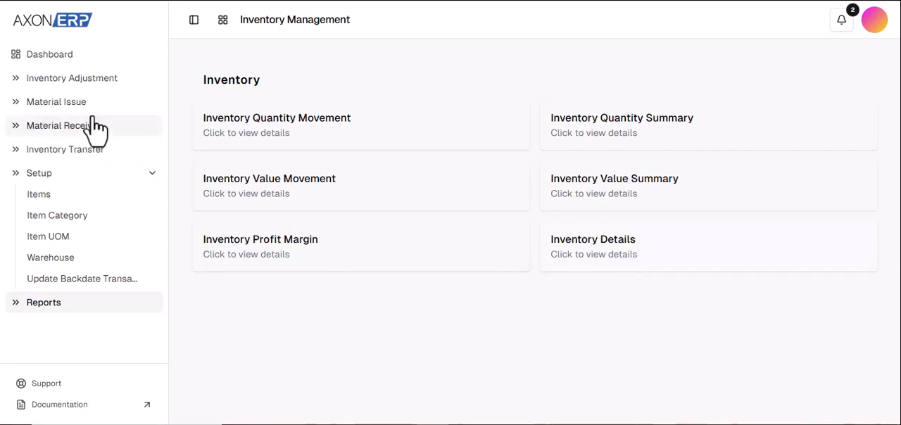
Open the Items list and view its Excel import dialog, closing it without uploading a file.
click(125, 197)
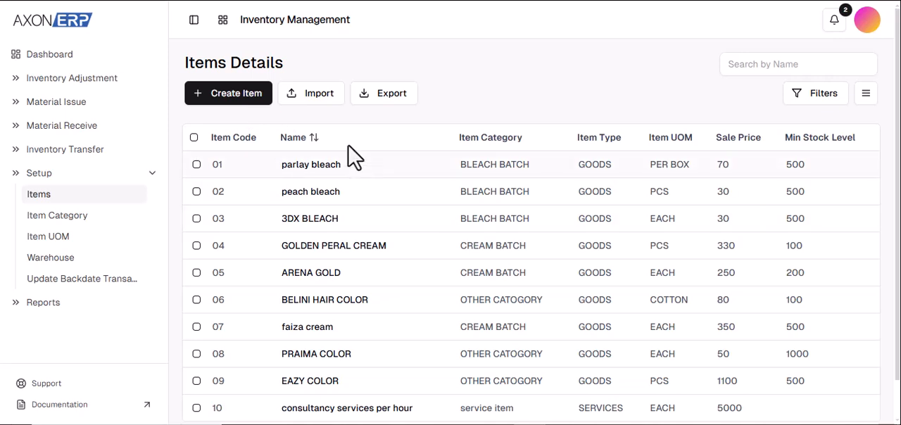
click(318, 102)
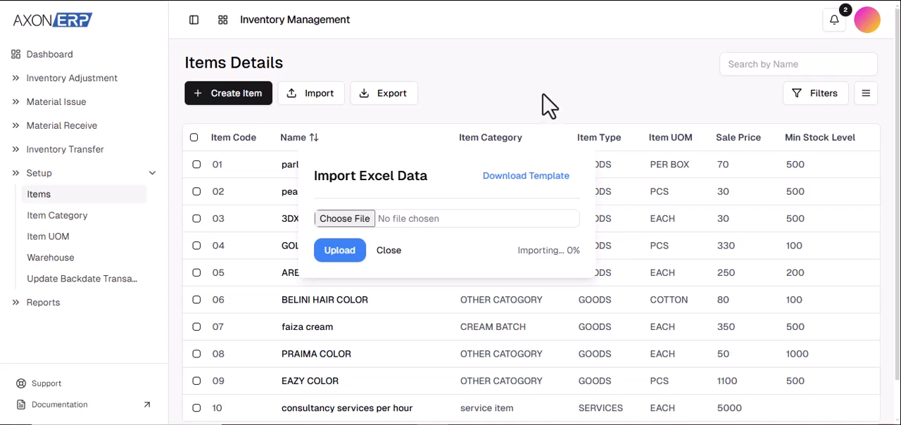
click(394, 251)
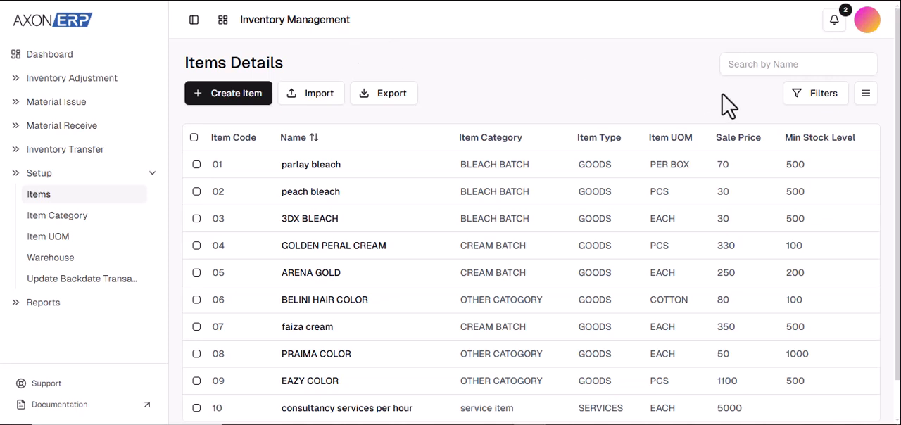
Examine the item list's category and type filter options and its column selection, leaving them unchanged.
click(754, 62)
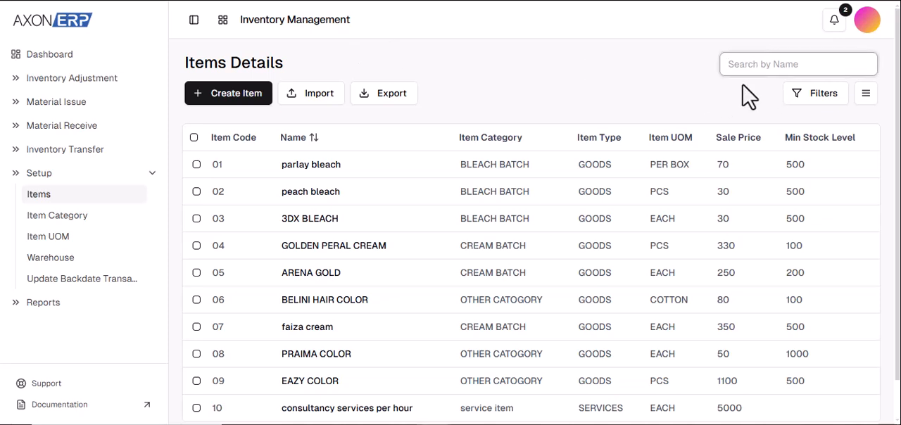
click(808, 112)
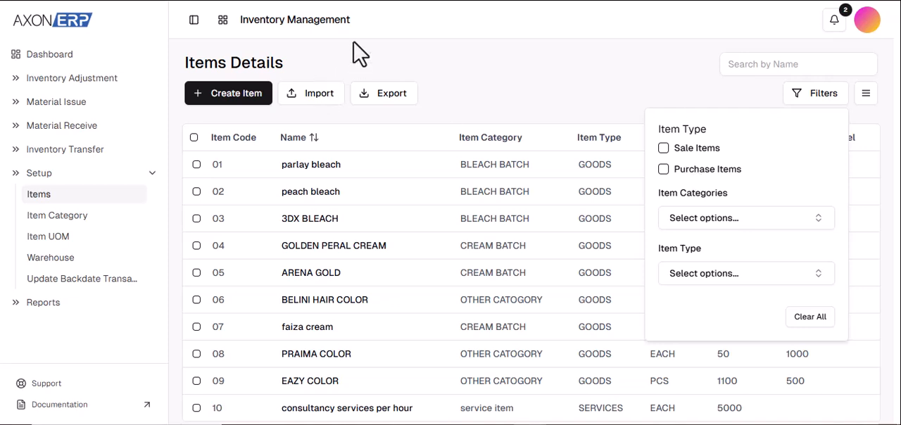
click(765, 227)
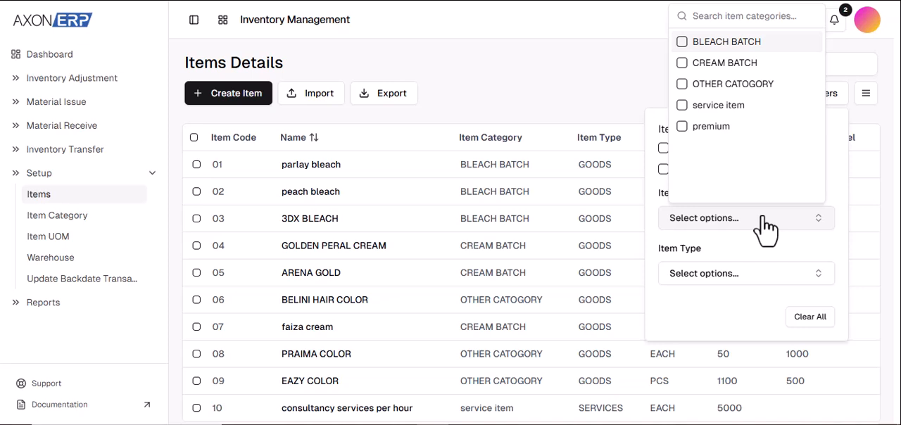
click(771, 282)
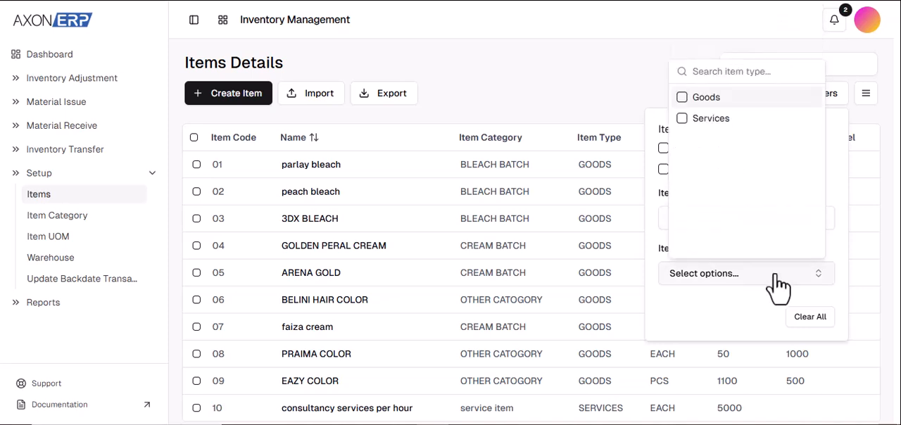
click(618, 74)
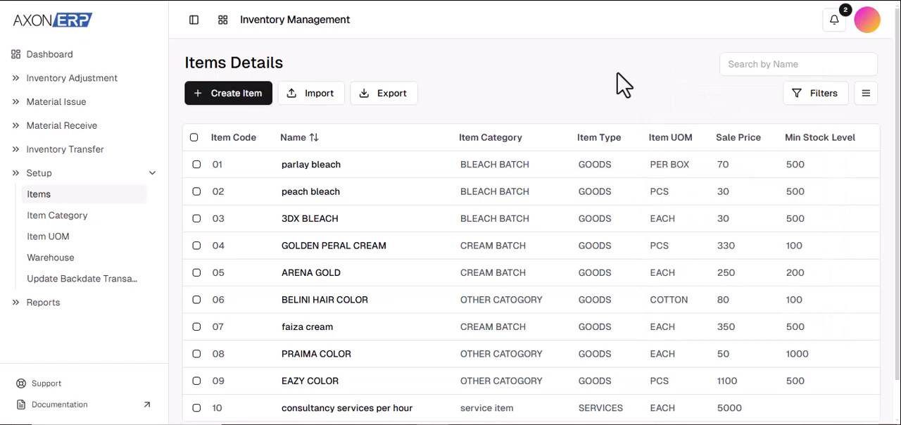
click(867, 104)
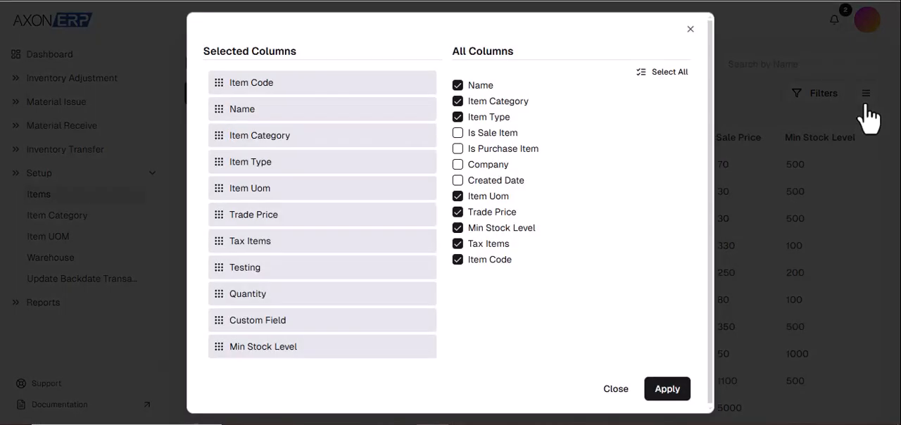
click(691, 30)
Show 50 entries per page in the item list and go to its second page.
scroll(708, 202, down, 1)
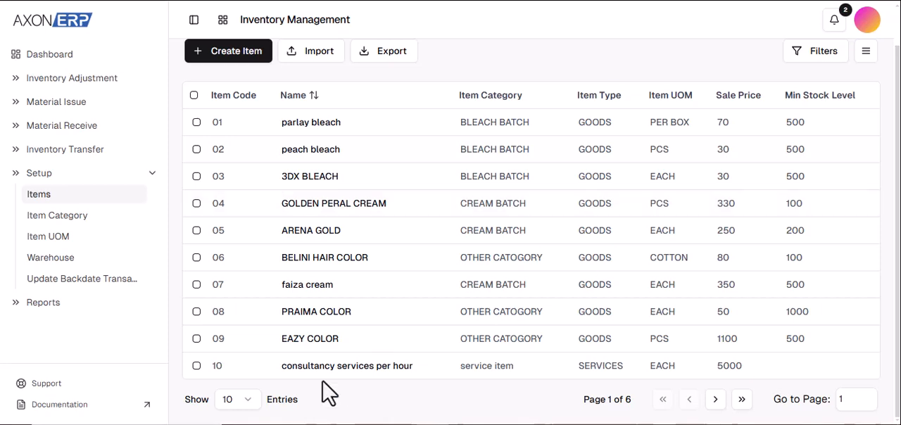
click(250, 410)
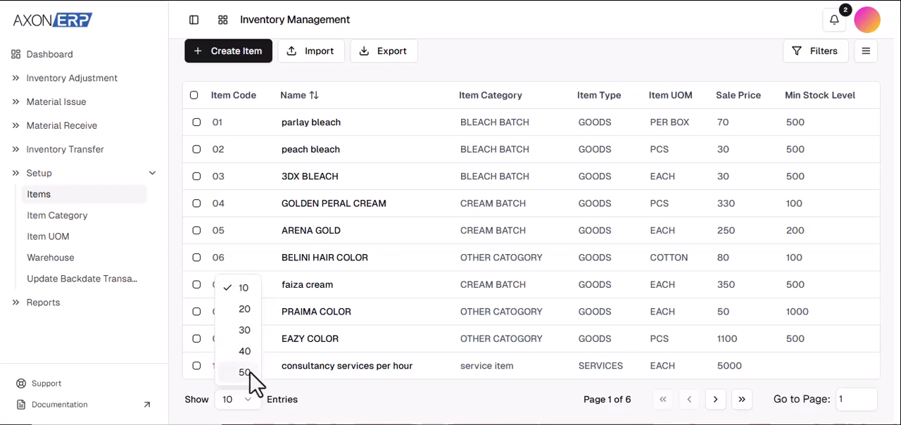
click(244, 371)
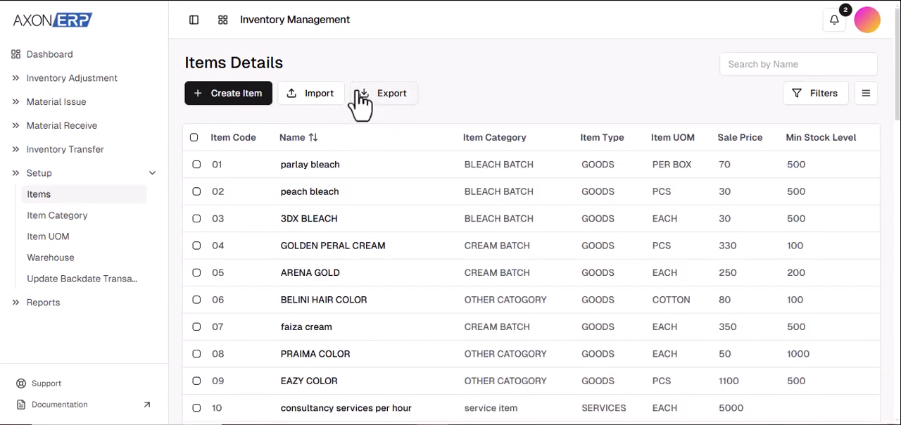
scroll(442, 282, down, 15)
scroll(442, 274, up, 14)
scroll(442, 274, down, 16)
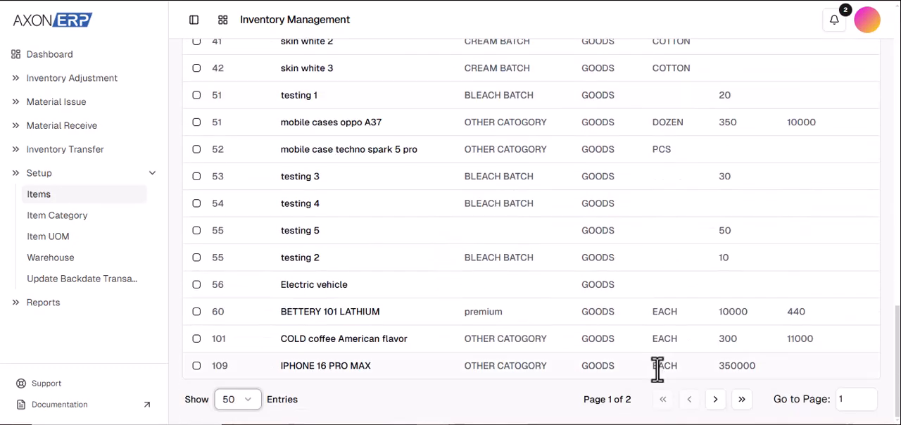
click(725, 408)
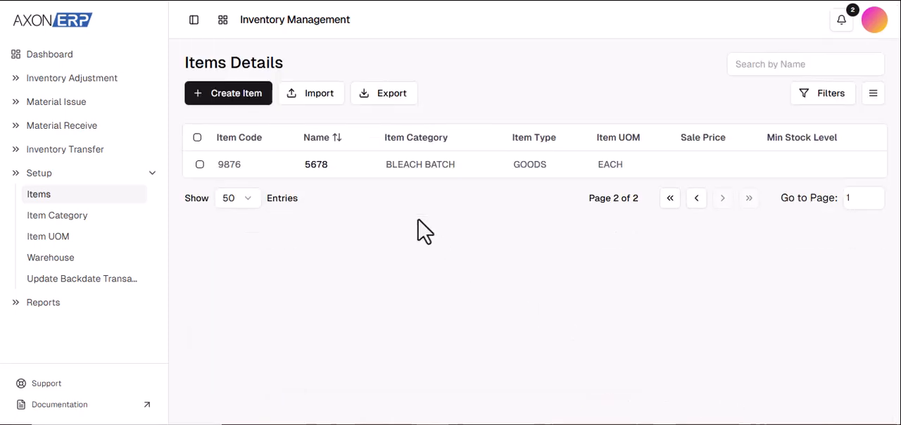
Start a new item and examine the options for Item Type, Item UOM and Item Category.
click(245, 106)
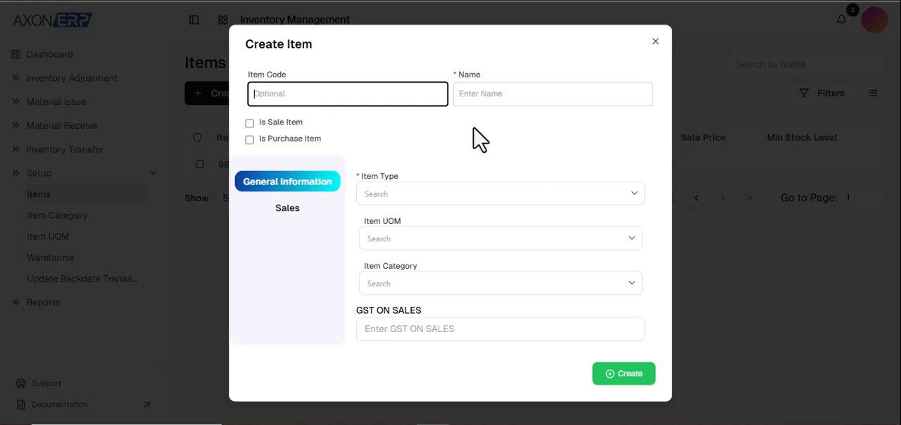
click(349, 41)
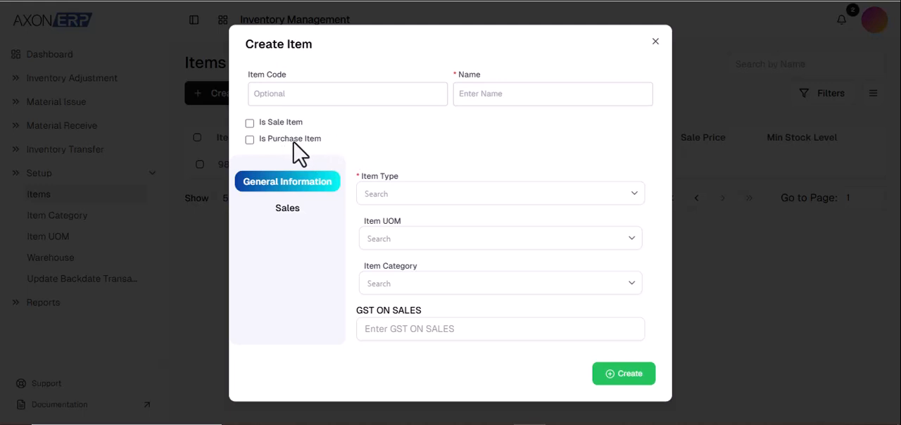
click(413, 200)
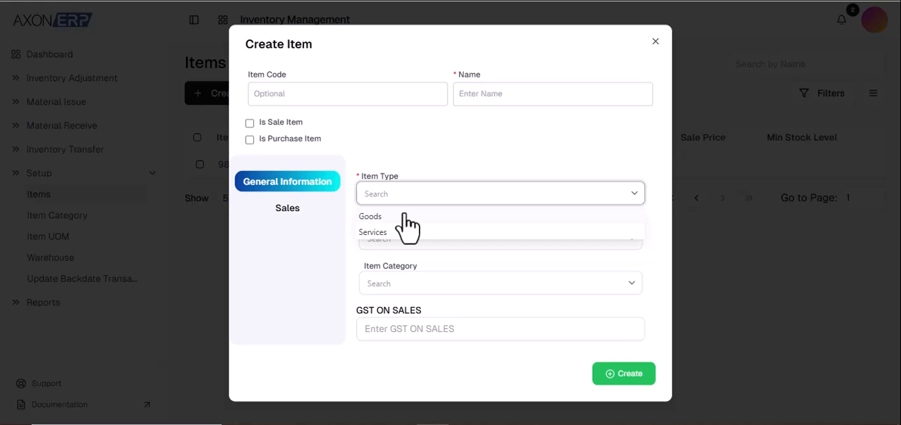
click(336, 256)
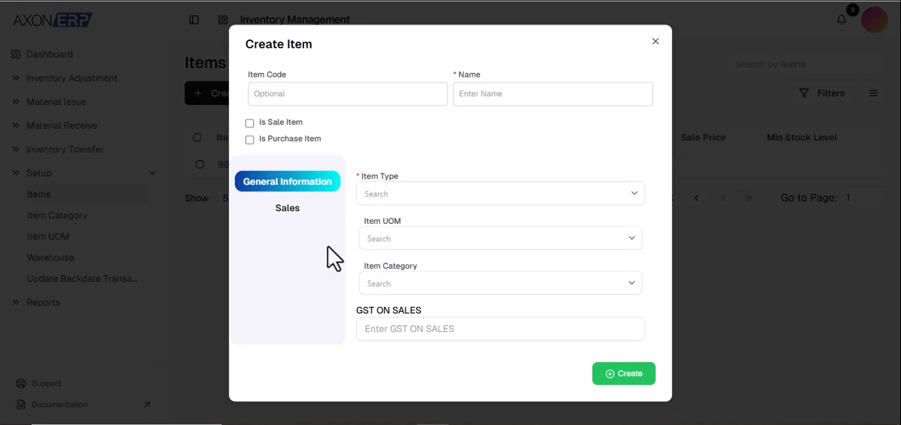
click(418, 243)
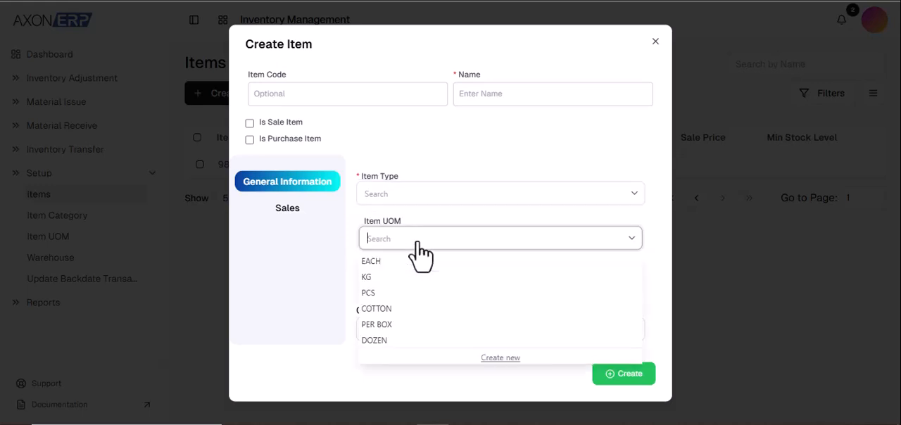
click(473, 169)
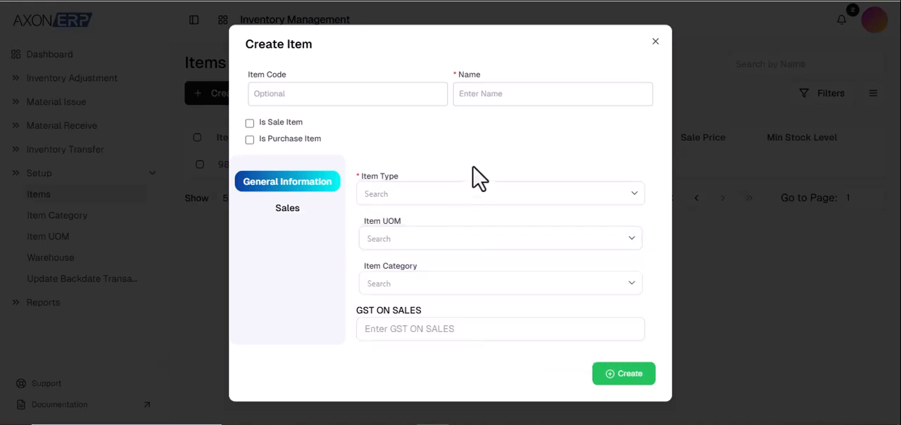
click(446, 288)
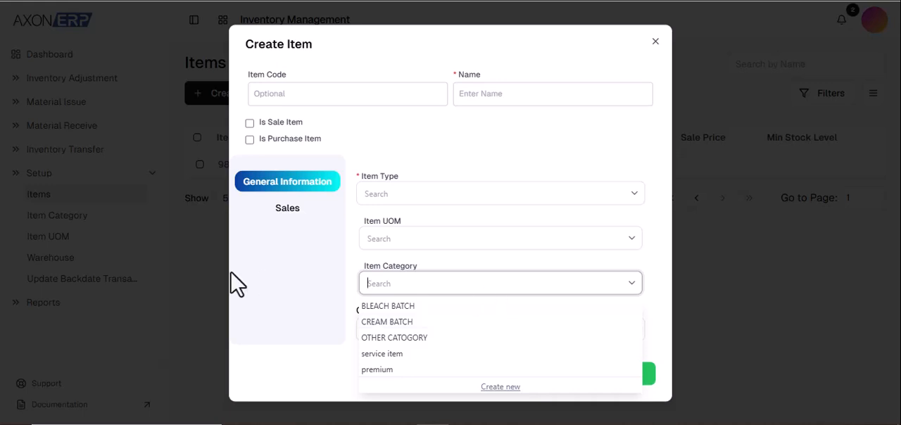
click(430, 238)
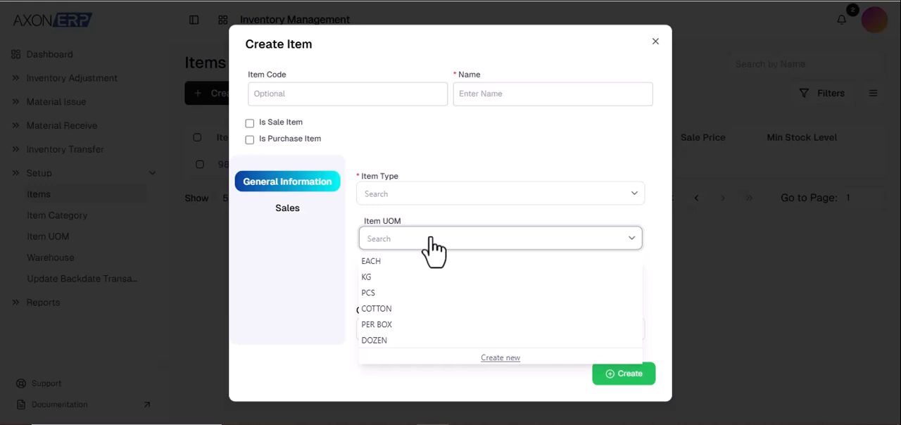
click(434, 145)
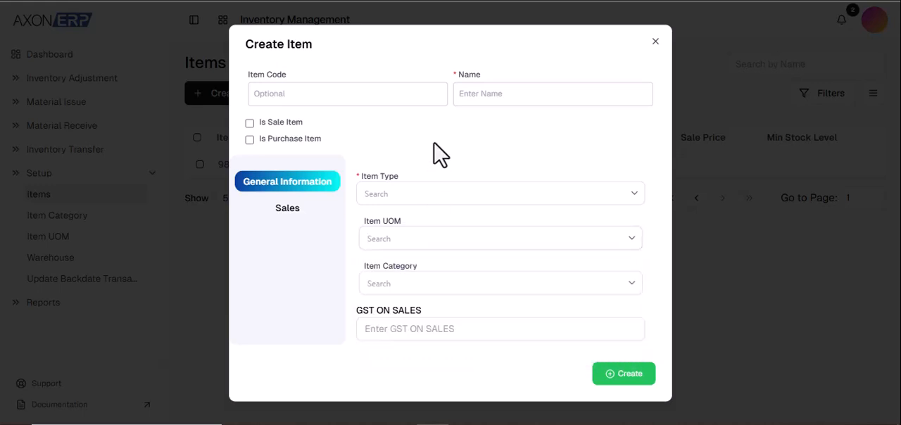
Examine the new item's sales fields, including Tax and Minimum Stock Level, and close the form without creating the item.
click(285, 210)
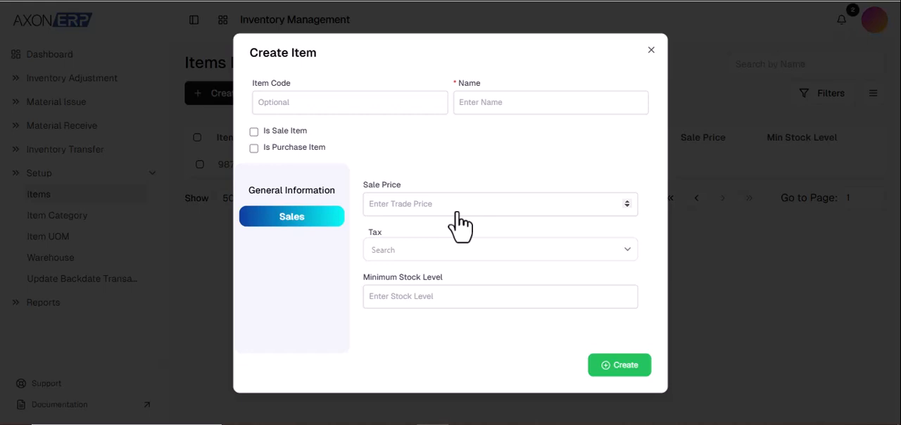
click(425, 253)
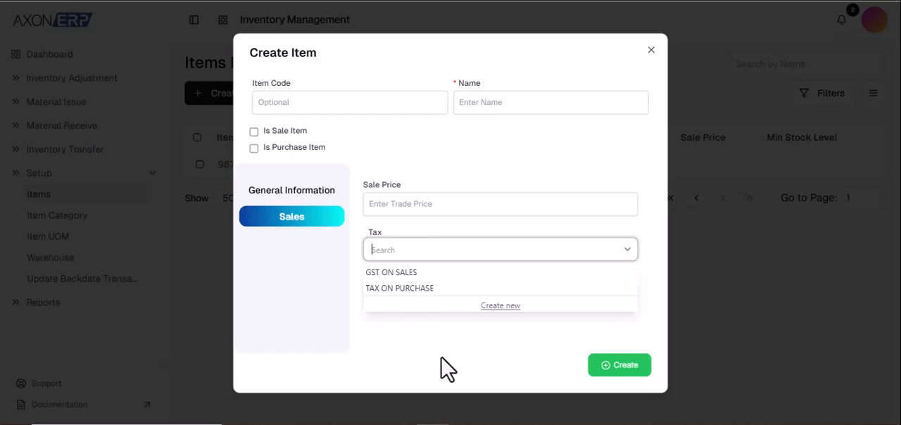
click(503, 150)
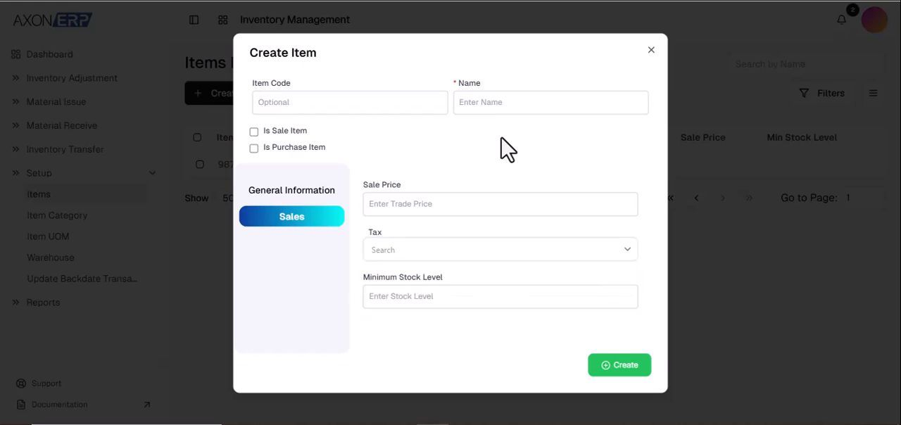
click(444, 295)
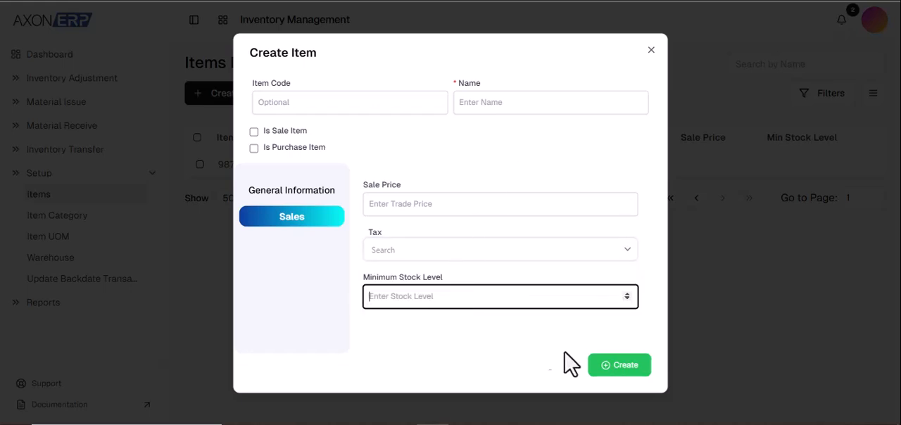
click(650, 51)
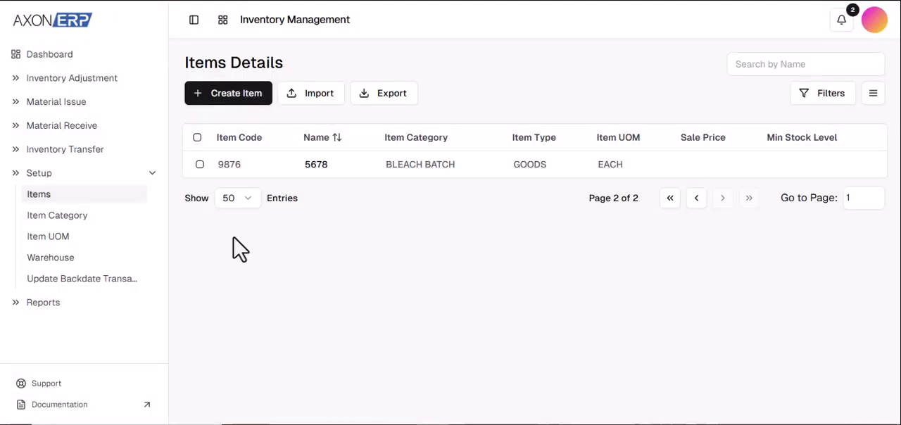
Open the Item Category list and view its Excel import dialog, closing it without uploading a file.
click(132, 229)
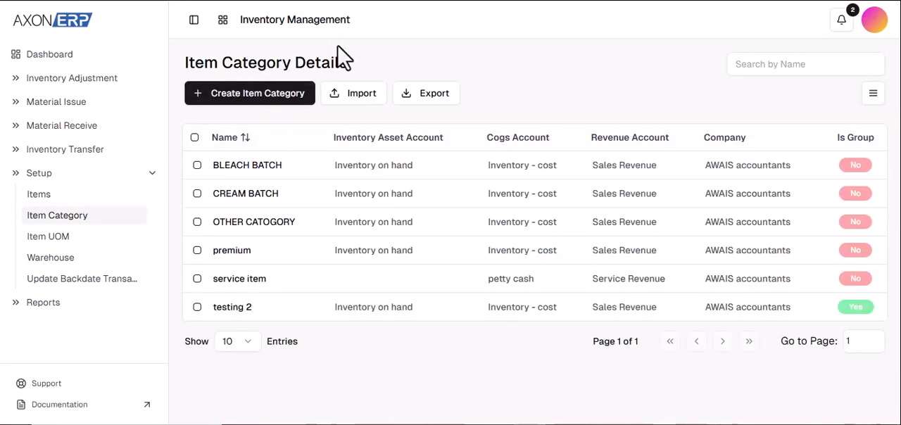
click(371, 111)
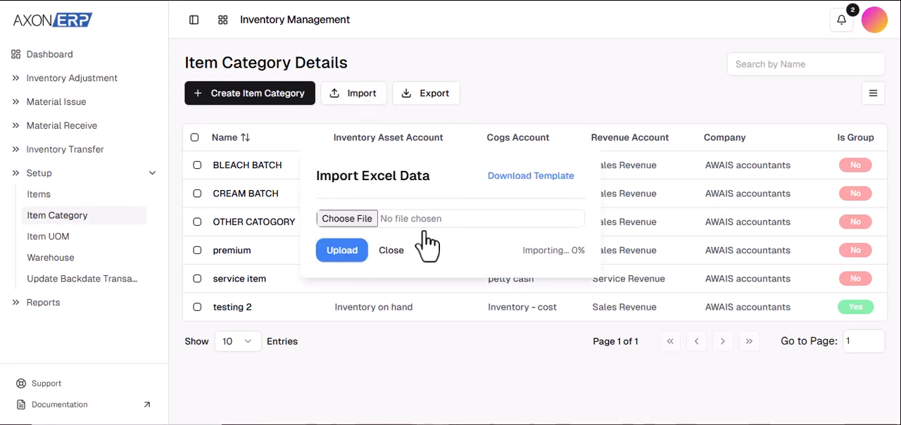
click(391, 251)
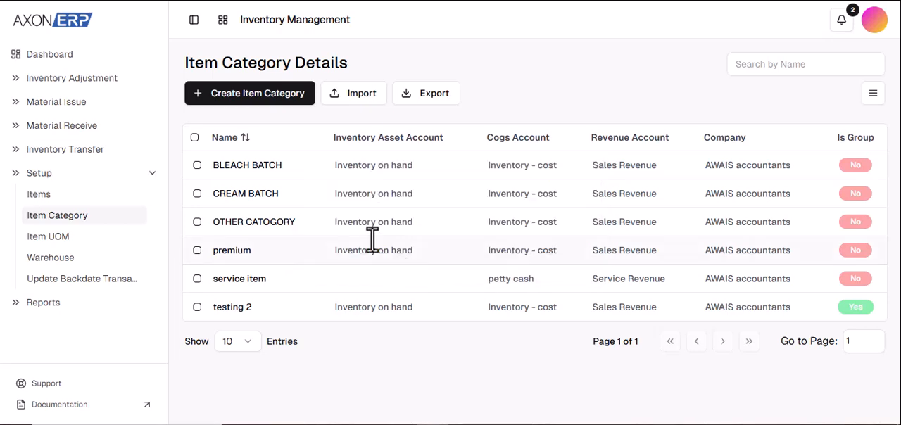
Review the blank item category form and the account settings of the OTHER CATOGORY category, saving nothing.
click(268, 103)
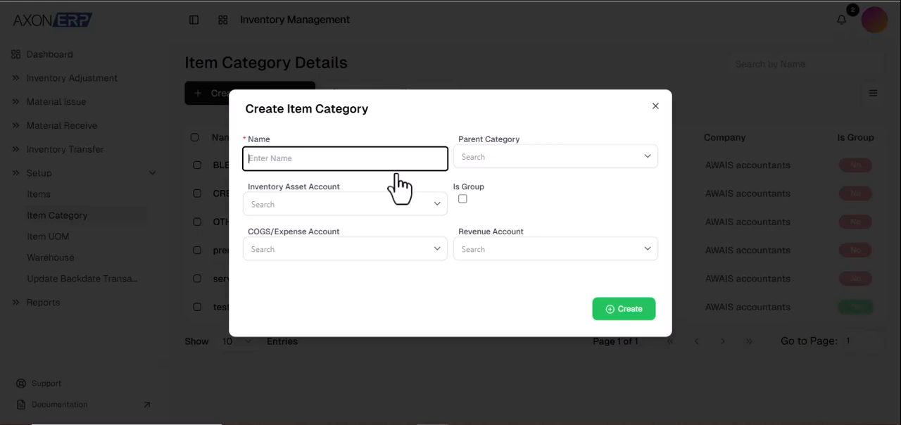
click(341, 42)
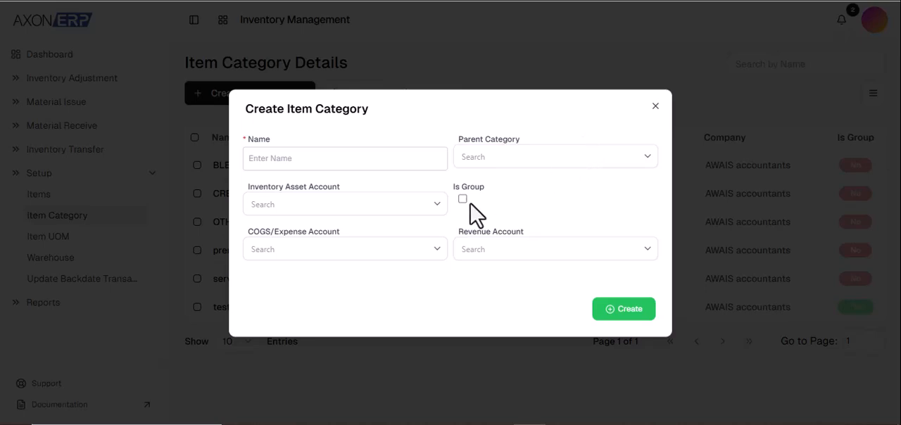
click(655, 107)
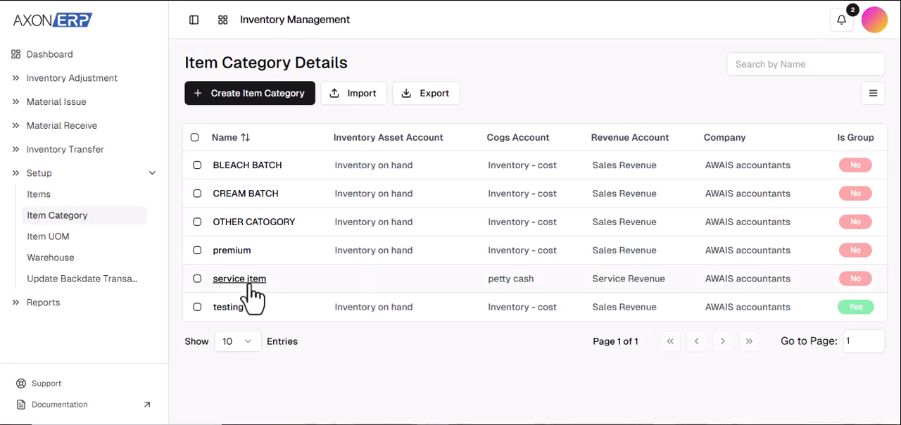
click(264, 224)
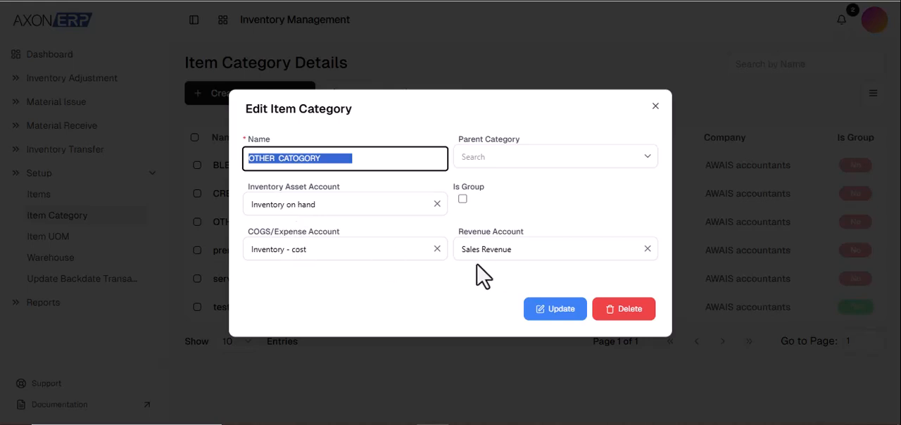
click(655, 107)
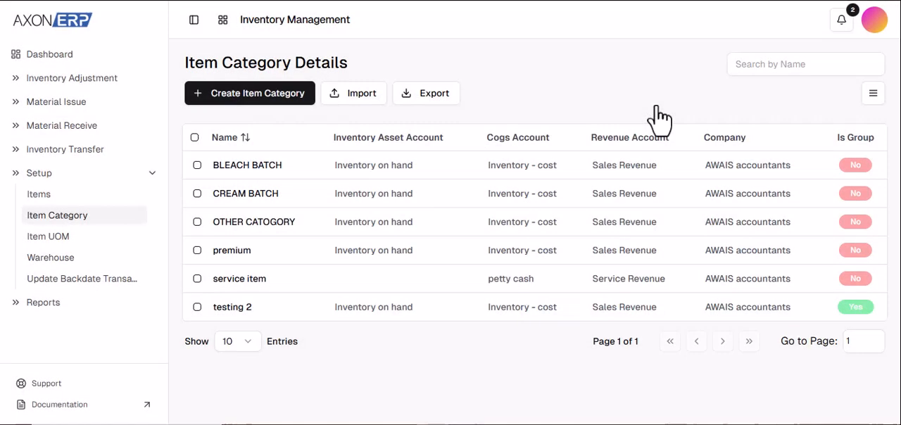
Open the Item UOM list.
click(96, 240)
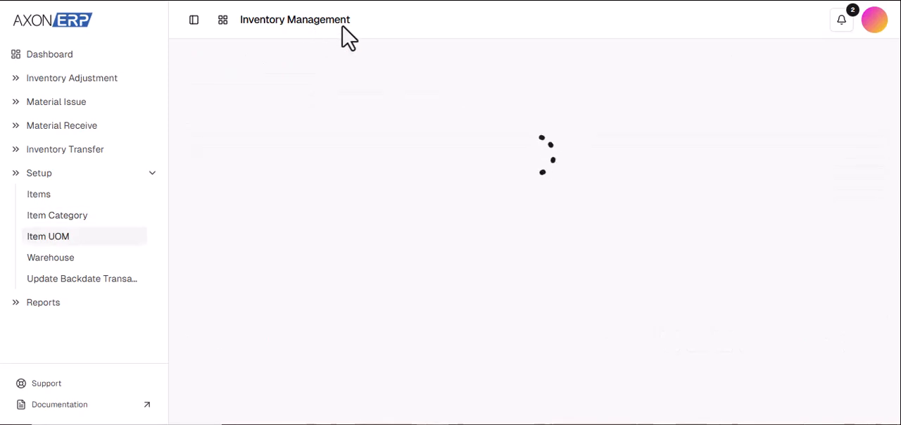